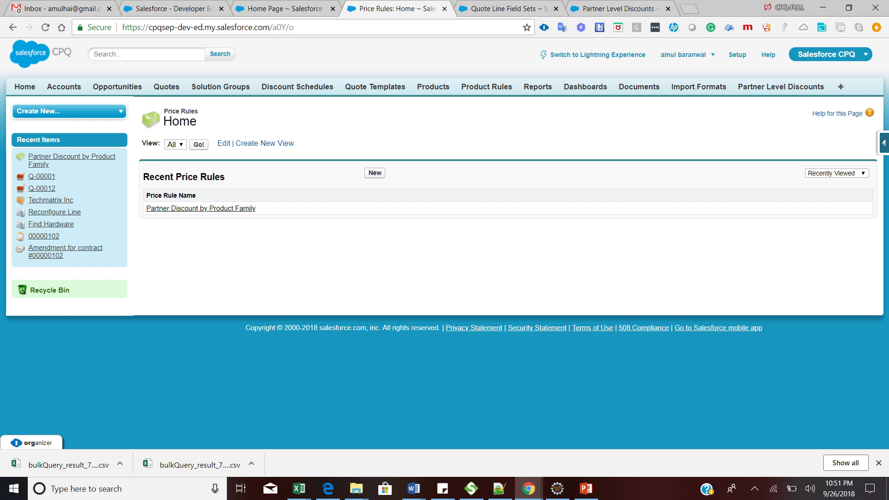
{"action": "left_click", "coordinate": [375, 172]}
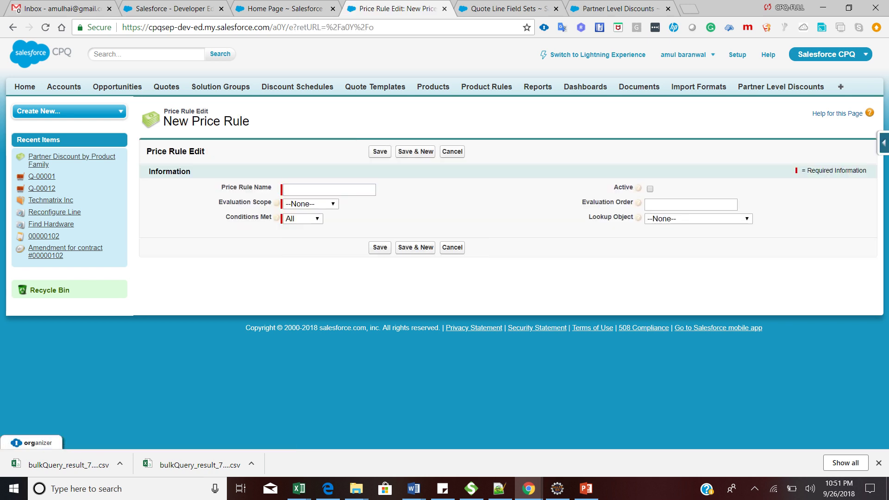
{"action": "left_click", "coordinate": [310, 204]}
{"action": "left_click", "coordinate": [305, 256]}
{"action": "left_click", "coordinate": [698, 219]}
{"action": "left_click", "coordinate": [695, 271]}
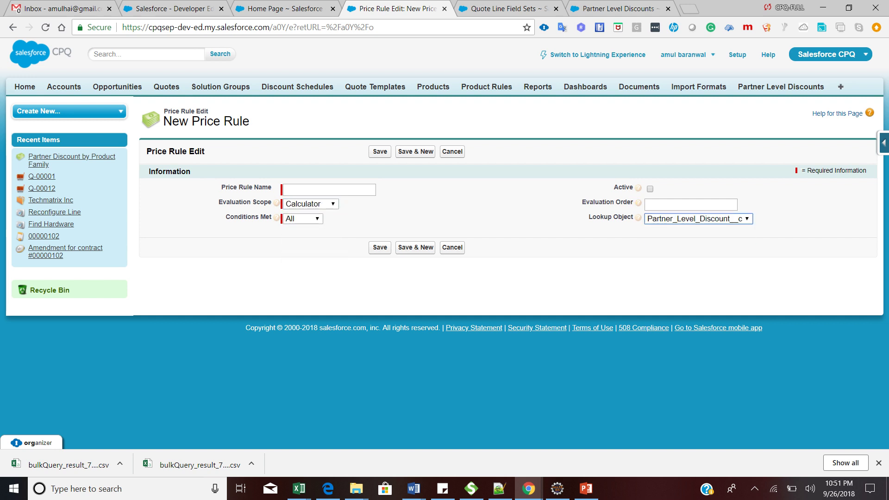
{"action": "left_click", "coordinate": [650, 188]}
{"action": "key", "text": "alt+Left"}
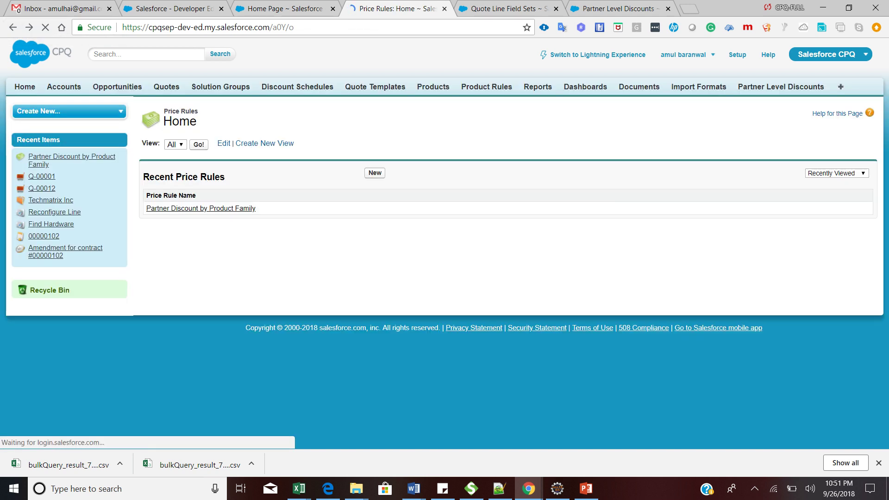
Open the Partner Discount by Product Family price rule and review its rule details and price condition.
{"action": "left_click", "coordinate": [200, 208]}
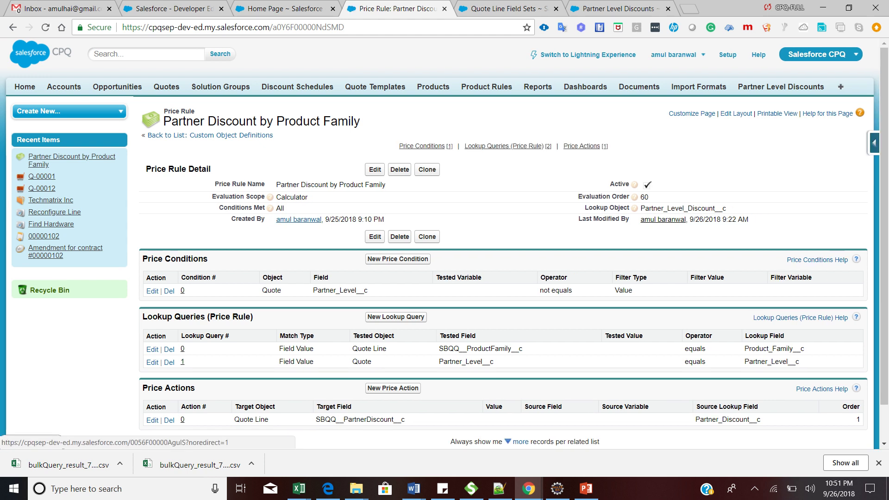
{"action": "left_click_drag", "start_coordinate": [145, 169], "coordinate": [385, 220]}
{"action": "left_click", "coordinate": [463, 223]}
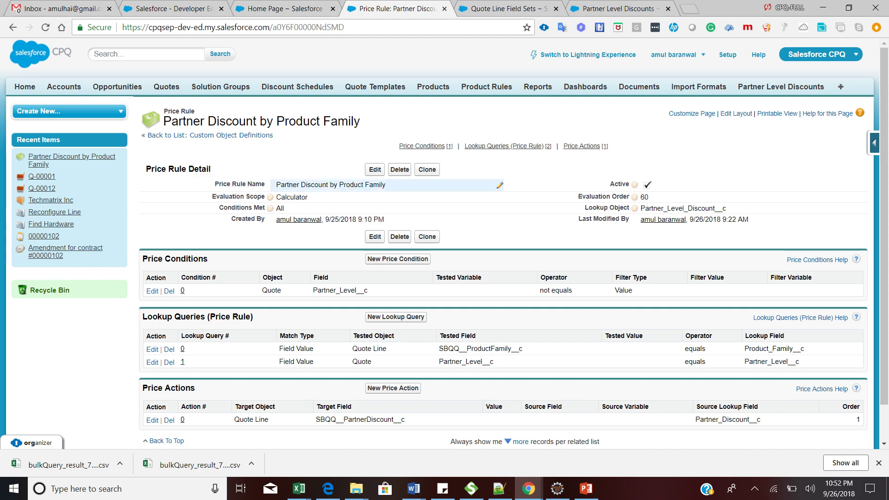
{"action": "double_click", "coordinate": [277, 185]}
{"action": "left_click_drag", "start_coordinate": [277, 185], "coordinate": [387, 185]}
{"action": "left_click", "coordinate": [463, 221]}
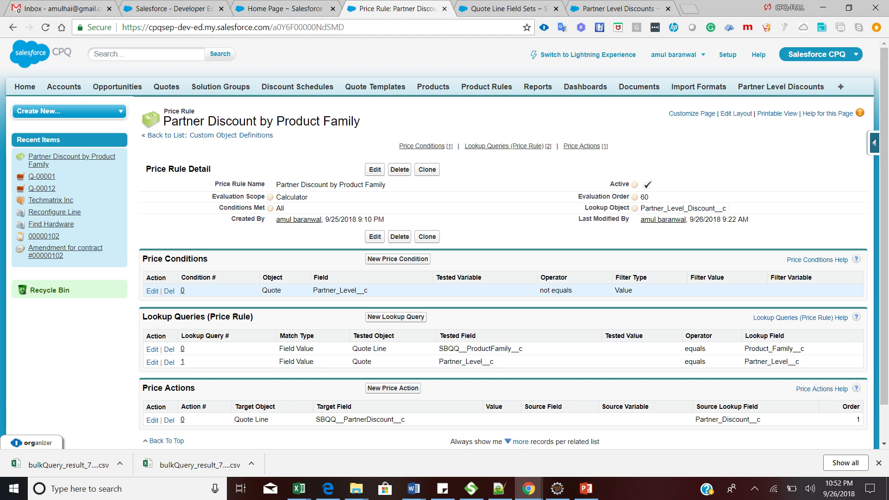
{"action": "double_click", "coordinate": [341, 290]}
{"action": "double_click", "coordinate": [623, 291]}
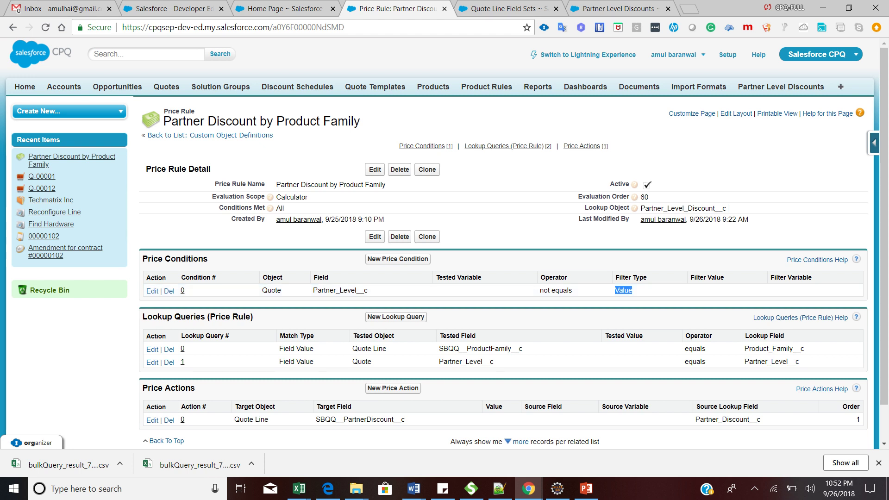
Examine the rule's lookup object and compare the tested objects, tested fields and lookup fields of both lookup queries.
{"action": "left_click_drag", "start_coordinate": [726, 208], "coordinate": [640, 208]}
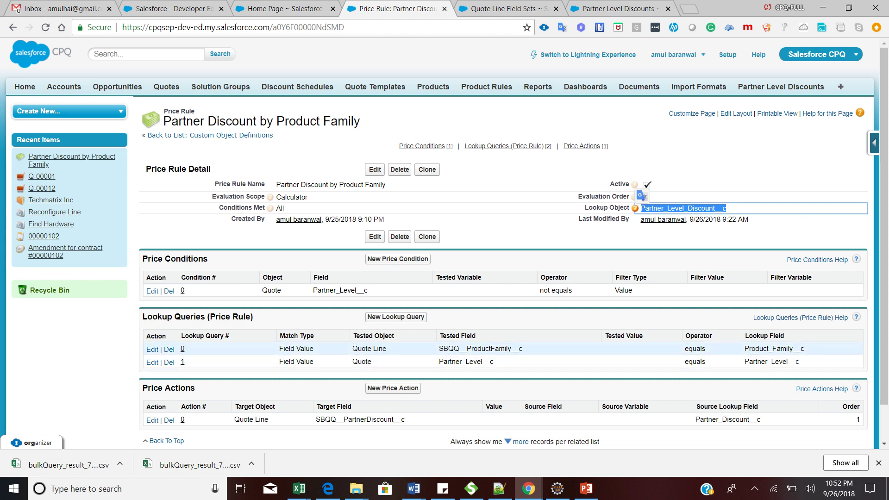
{"action": "left_click_drag", "start_coordinate": [804, 348], "coordinate": [744, 348]}
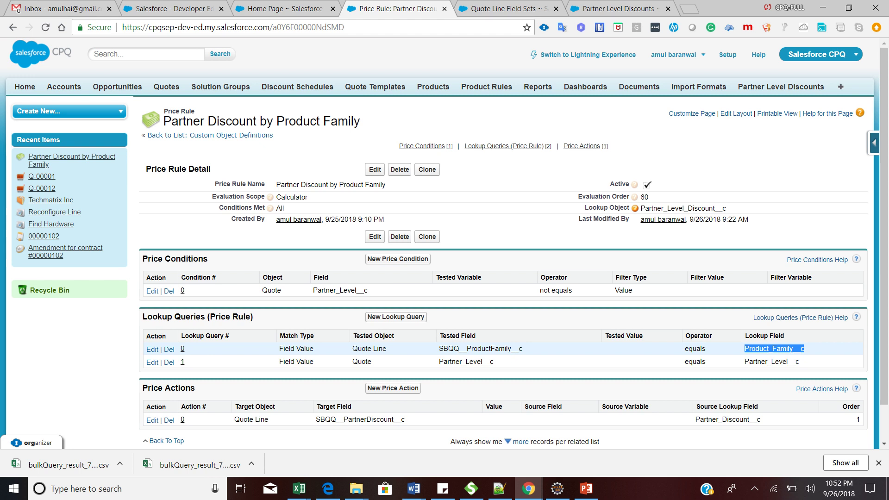
{"action": "left_click_drag", "start_coordinate": [352, 349], "coordinate": [522, 348]}
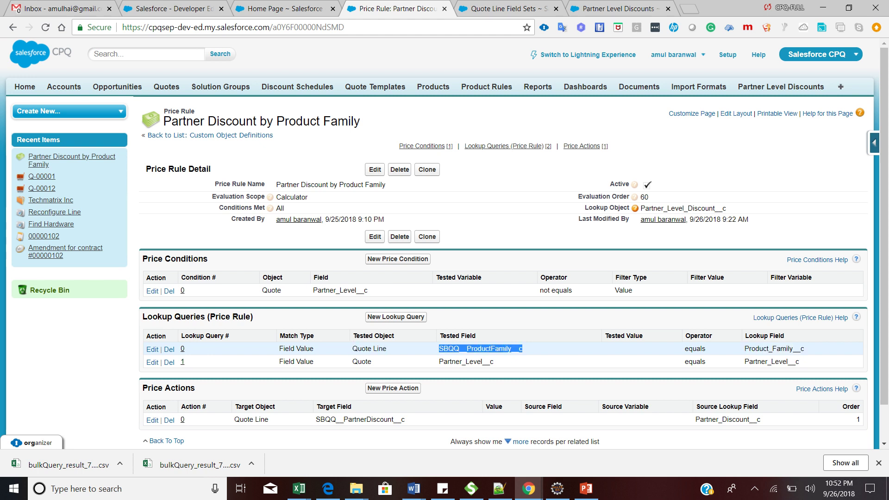
{"action": "left_click_drag", "start_coordinate": [800, 362], "coordinate": [744, 362]}
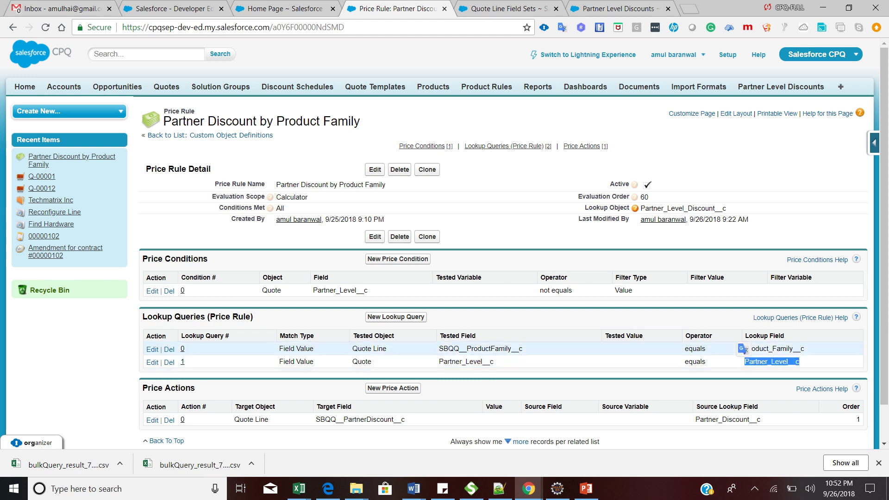
{"action": "double_click", "coordinate": [774, 349]}
{"action": "double_click", "coordinate": [765, 362]}
{"action": "left_click_drag", "start_coordinate": [439, 348], "coordinate": [522, 349]}
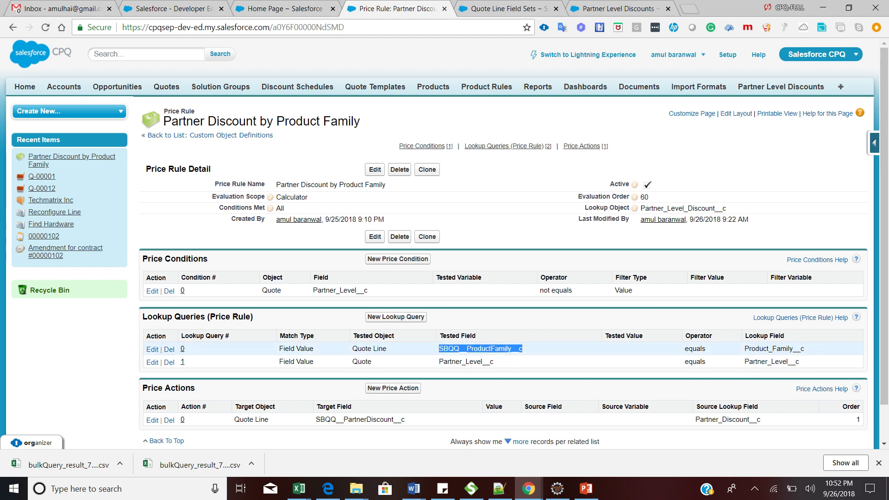
{"action": "left_click_drag", "start_coordinate": [352, 348], "coordinate": [386, 348]}
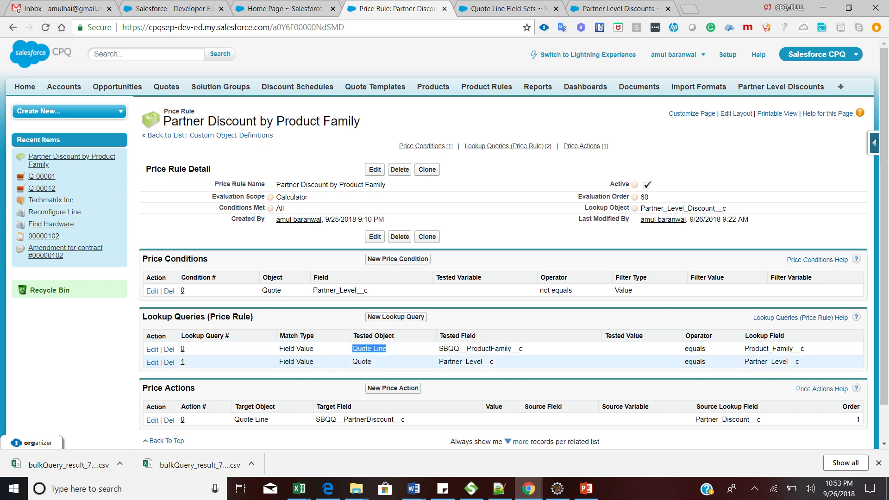
{"action": "double_click", "coordinate": [362, 362]}
{"action": "left_click_drag", "start_coordinate": [439, 362], "coordinate": [494, 361]}
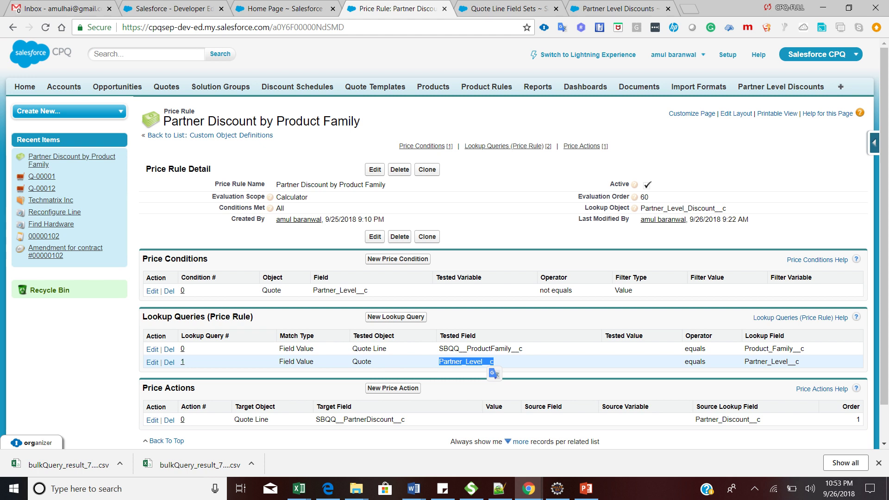
{"action": "left_click_drag", "start_coordinate": [142, 317], "coordinate": [800, 362]}
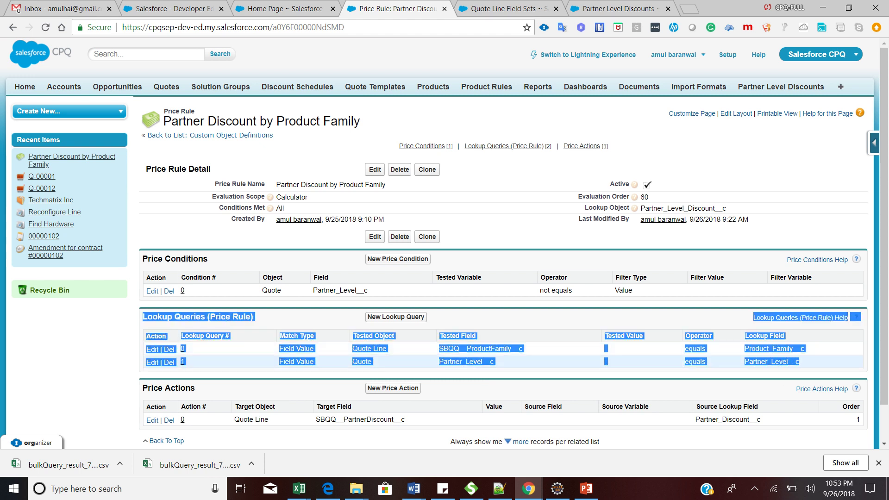
{"action": "left_click", "coordinate": [801, 374]}
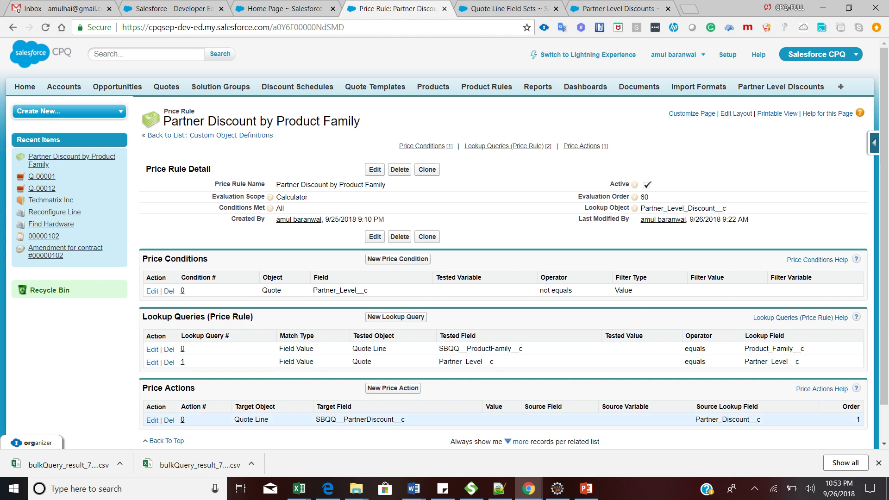
Review the price action's target object, target field and source lookup field.
{"action": "left_click_drag", "start_coordinate": [234, 420], "coordinate": [269, 420]}
{"action": "left_click", "coordinate": [278, 420]}
{"action": "left_click_drag", "start_coordinate": [405, 419], "coordinate": [315, 419]}
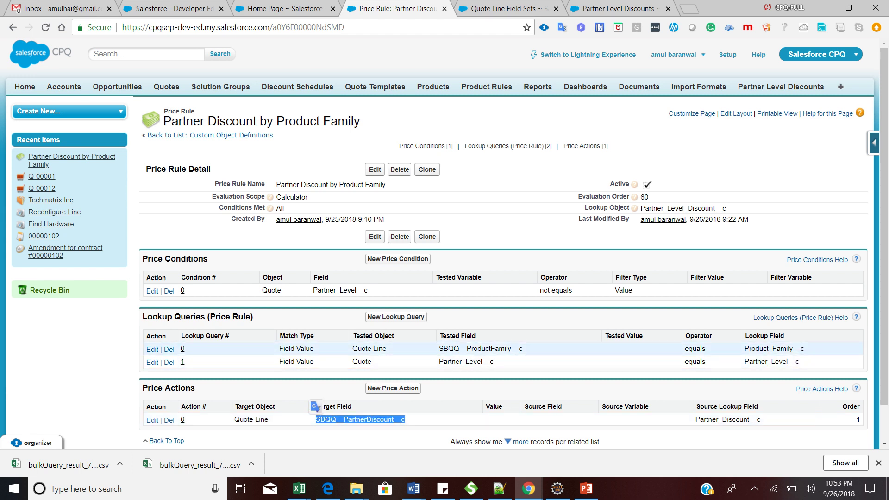
{"action": "left_click_drag", "start_coordinate": [761, 419], "coordinate": [695, 419]}
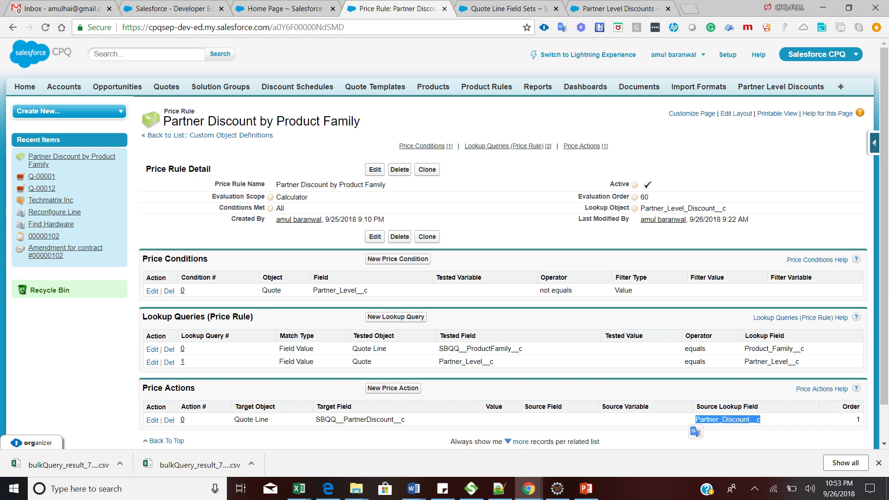
{"action": "double_click", "coordinate": [750, 407]}
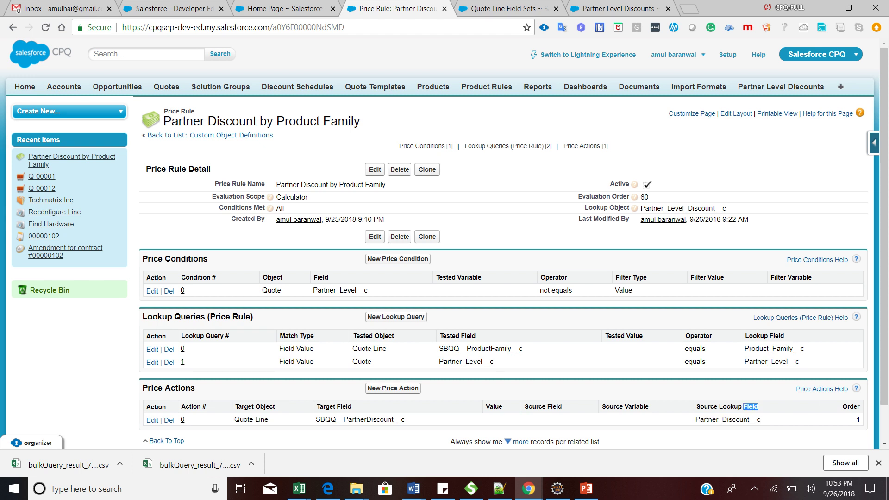
Trace how the lookup queries' tested fields and the lookup object feed the price action's source and target fields.
{"action": "double_click", "coordinate": [774, 349]}
{"action": "double_click", "coordinate": [481, 348]}
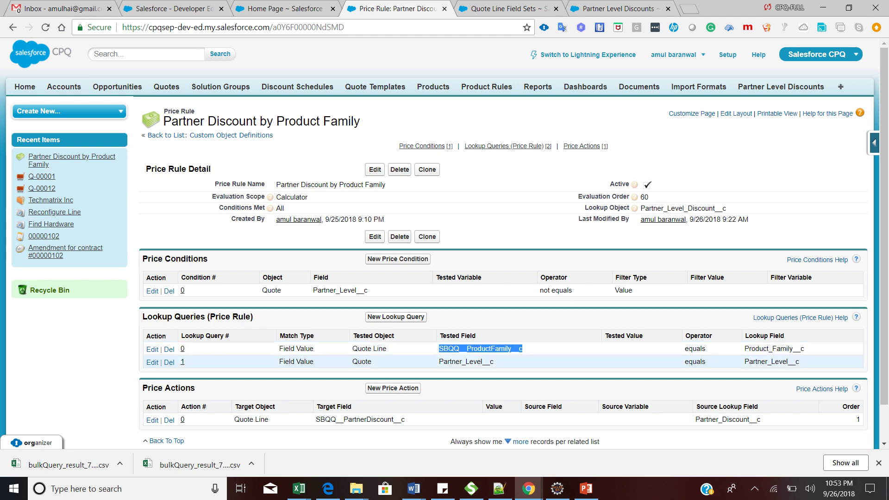
{"action": "double_click", "coordinate": [467, 362]}
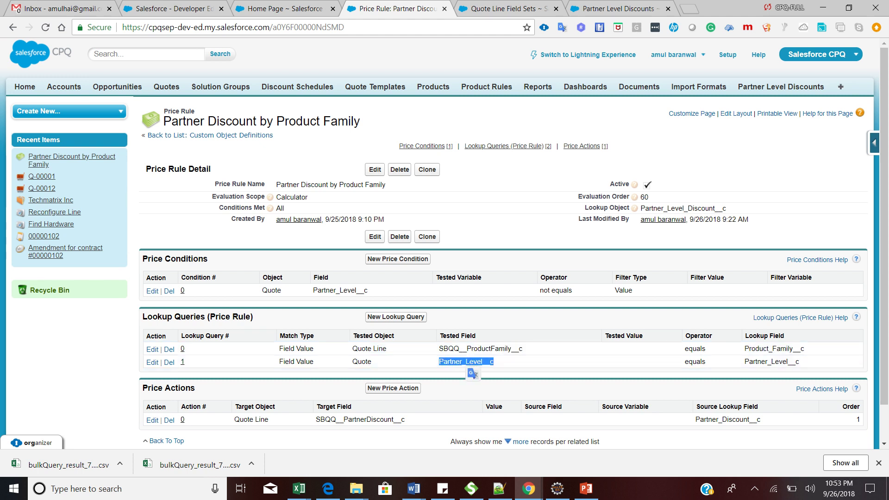
{"action": "left_click", "coordinate": [683, 208]}
{"action": "left_click_drag", "start_coordinate": [726, 209], "coordinate": [636, 208]}
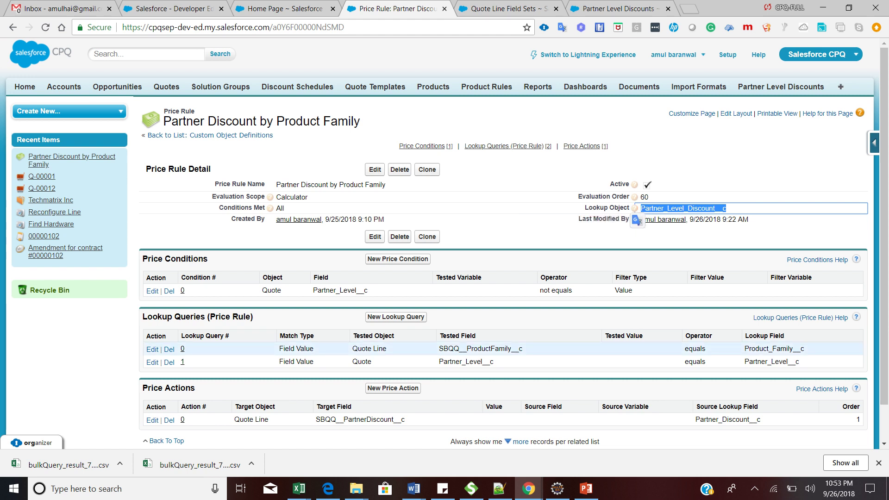
{"action": "left_click_drag", "start_coordinate": [761, 419], "coordinate": [695, 420]}
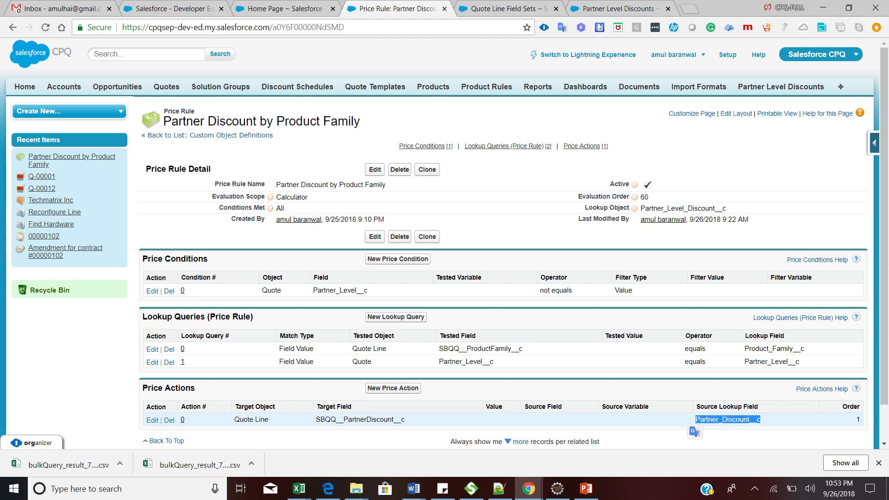
{"action": "left_click", "coordinate": [722, 419]}
{"action": "left_click_drag", "start_coordinate": [406, 419], "coordinate": [316, 419]}
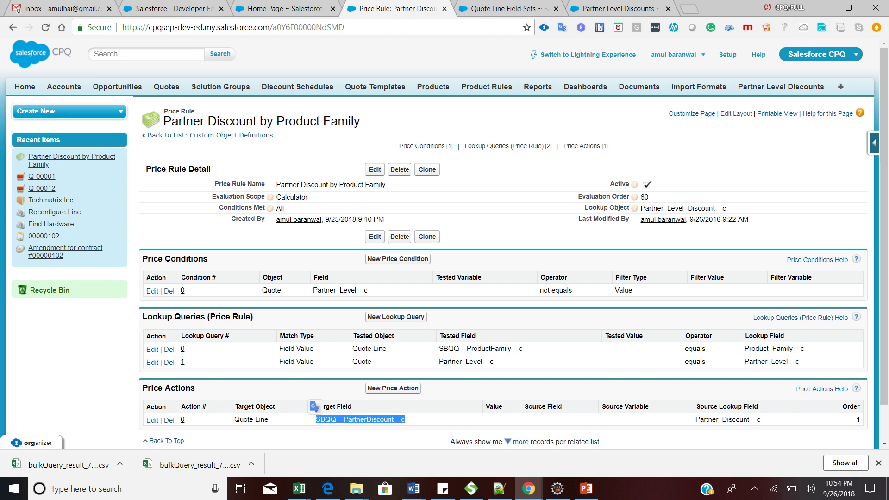
Open quote Q-00001 for line editing and delete its Admin Hour and Cloud Storage 1GB lines.
{"action": "left_click", "coordinate": [183, 9]}
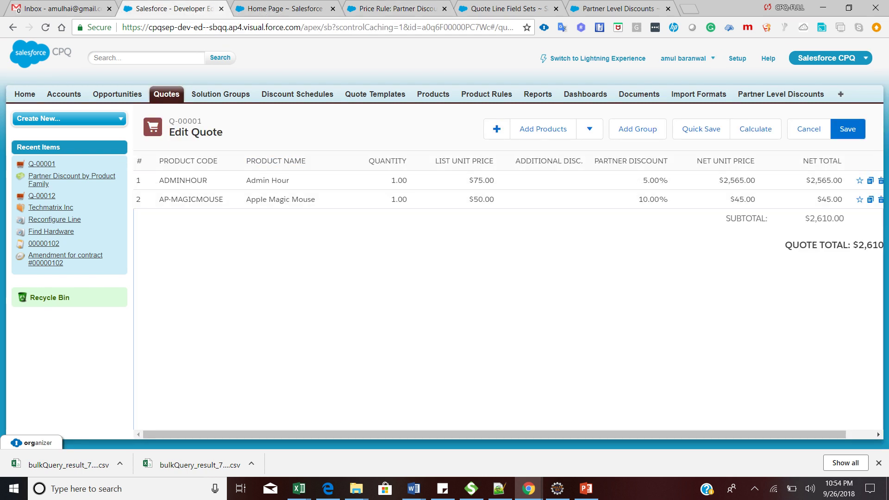
{"action": "left_click", "coordinate": [166, 94]}
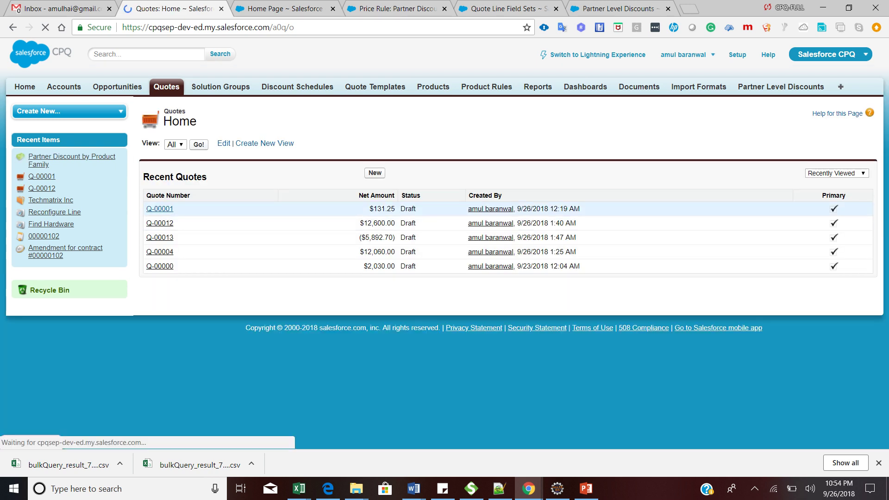
{"action": "left_click", "coordinate": [160, 209]}
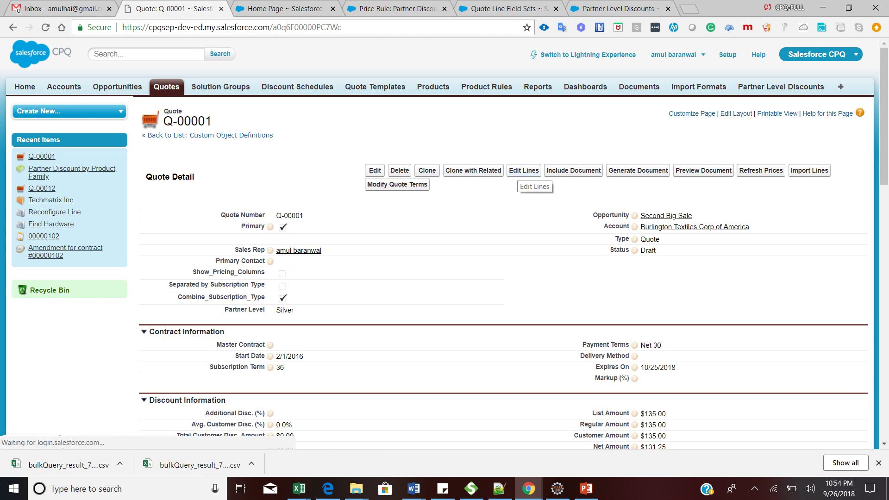
{"action": "left_click", "coordinate": [523, 171]}
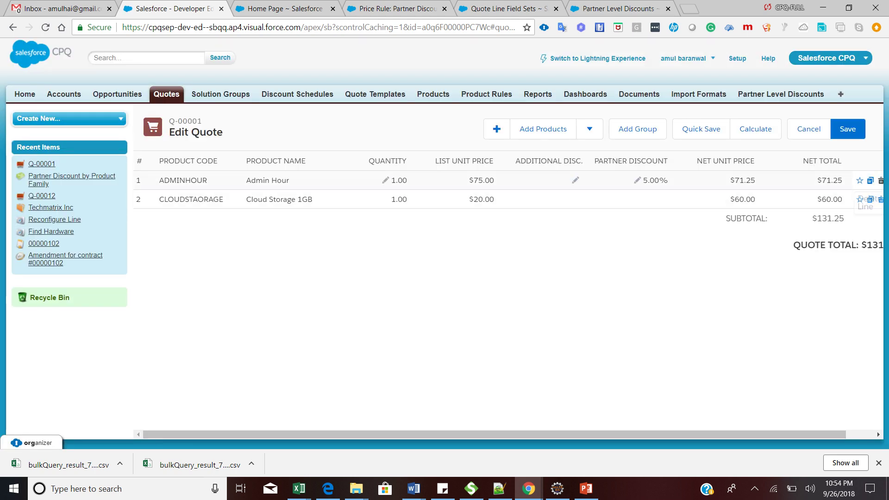
{"action": "left_click", "coordinate": [881, 180]}
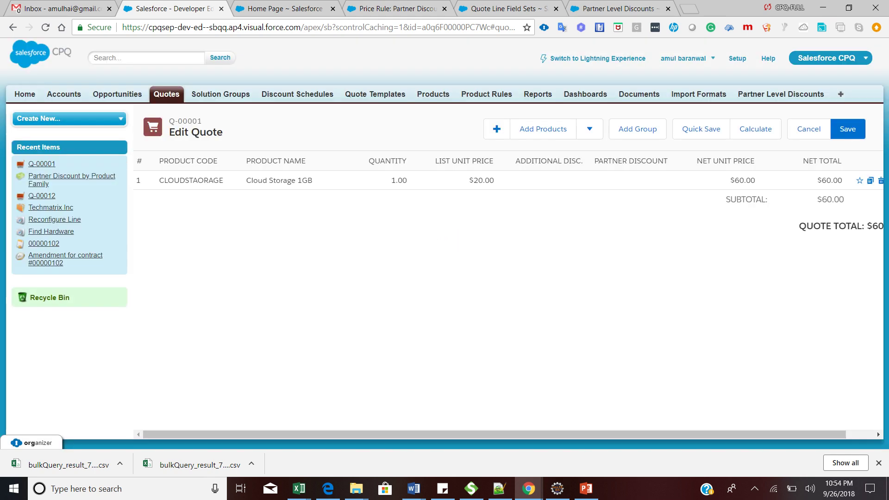
{"action": "left_click", "coordinate": [880, 180]}
Add the Admin Hour and Apple Magic Mouse products to quote Q-00001.
{"action": "left_click", "coordinate": [543, 128]}
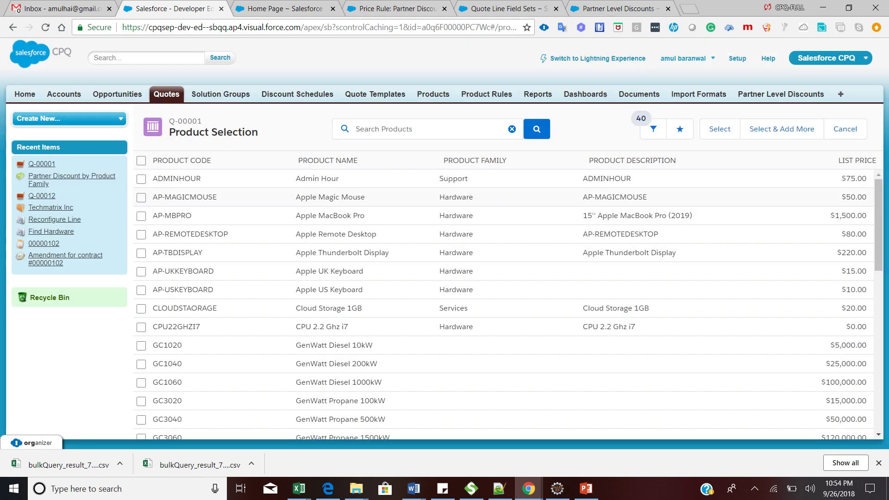
{"action": "left_click", "coordinate": [142, 179]}
{"action": "left_click", "coordinate": [141, 197]}
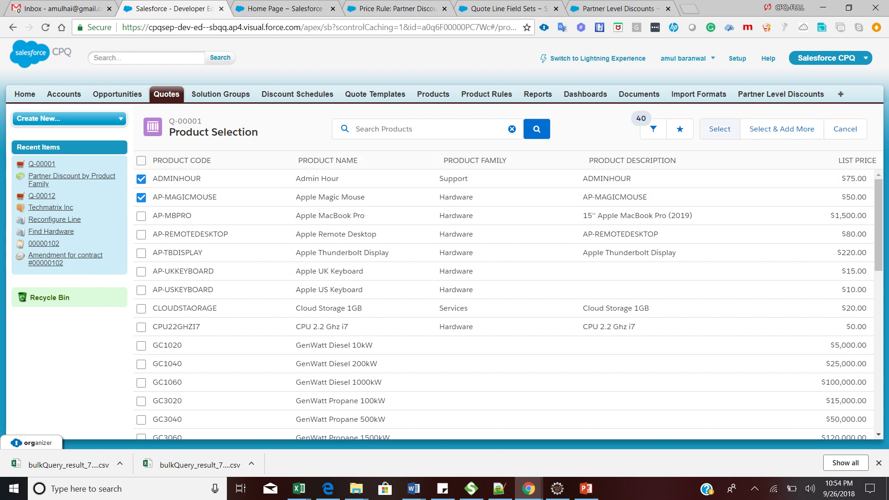
{"action": "left_click", "coordinate": [720, 129]}
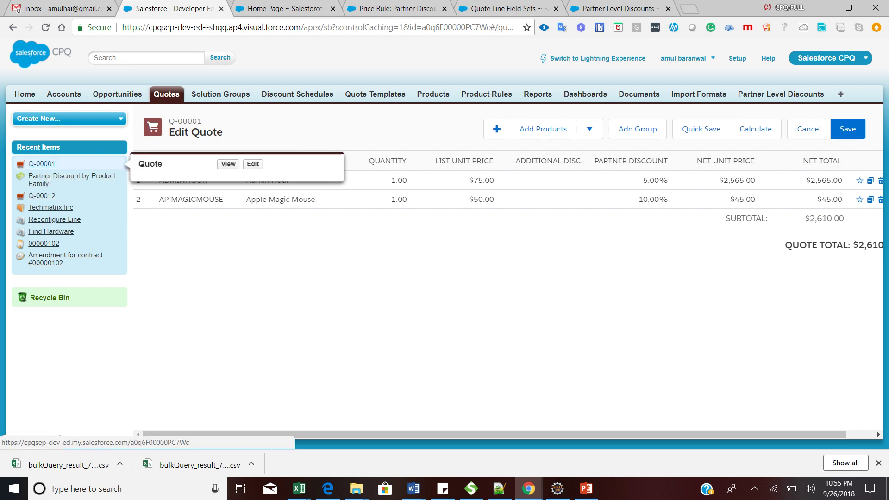
Open the Q-00001 quote record in a separate browser tab and check its account and Partner Level.
{"action": "middle_click", "coordinate": [42, 164]}
{"action": "left_click", "coordinate": [263, 9]}
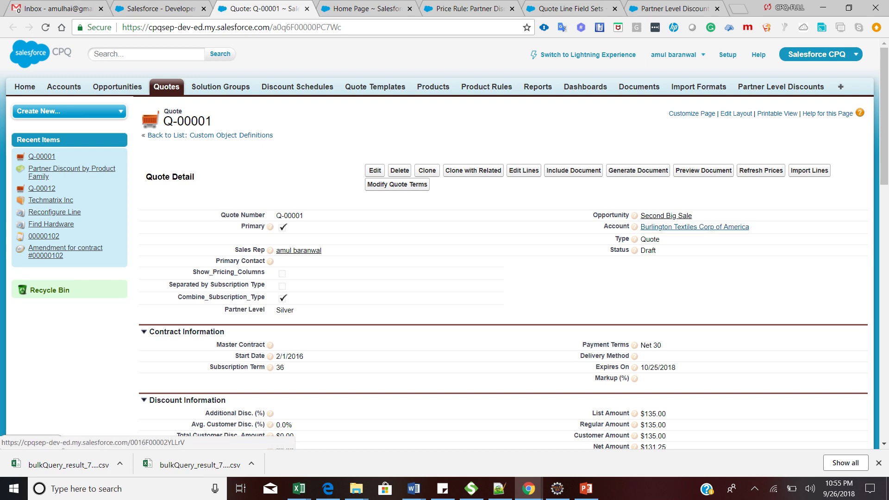
{"action": "mouse_move", "coordinate": [694, 227]}
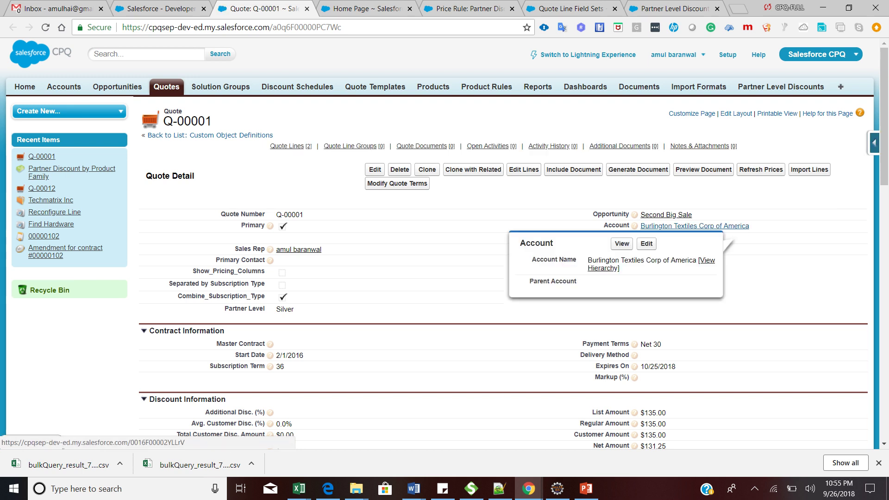
{"action": "left_click_drag", "start_coordinate": [501, 308], "coordinate": [224, 309]}
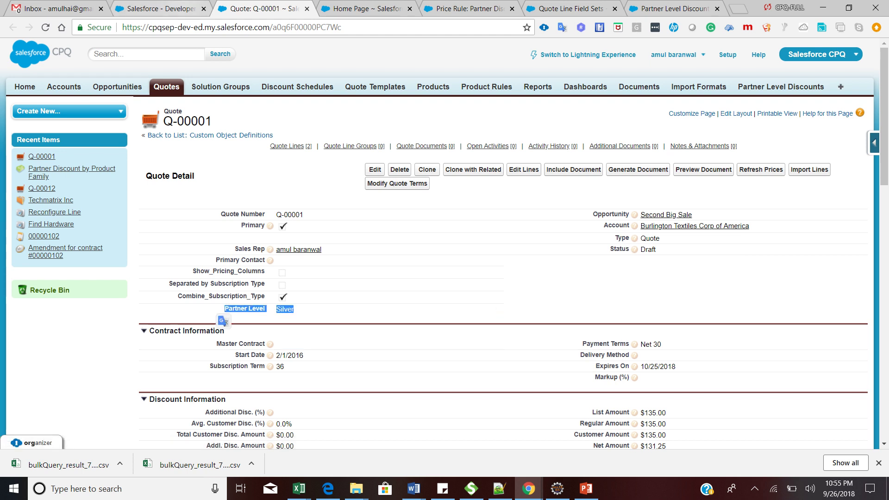
Compare the partner discounts on the Q-00001 lines with the price action's target field, the Silver Hardware discount record and the quote's Partner Level.
{"action": "left_click", "coordinate": [169, 9]}
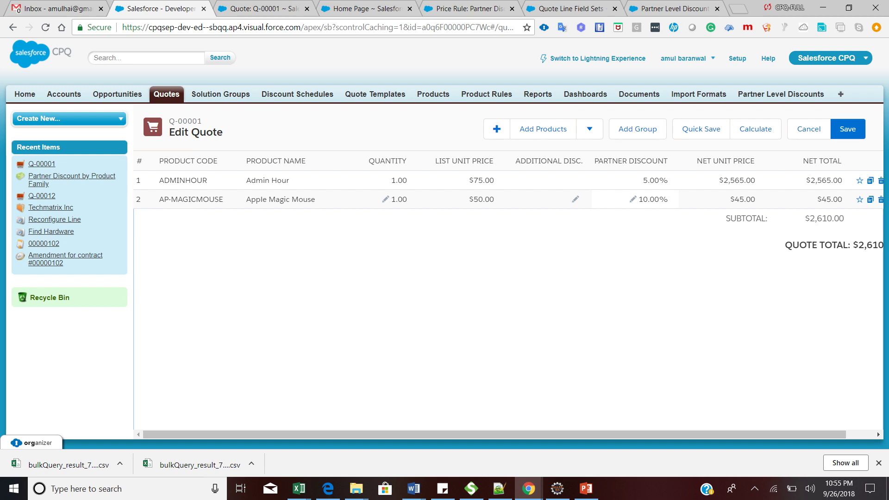
{"action": "left_click", "coordinate": [470, 9]}
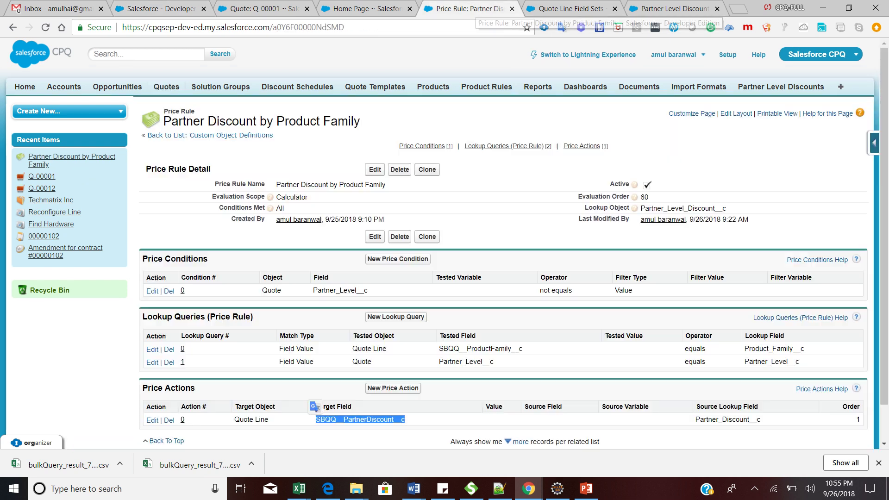
{"action": "left_click", "coordinate": [326, 420]}
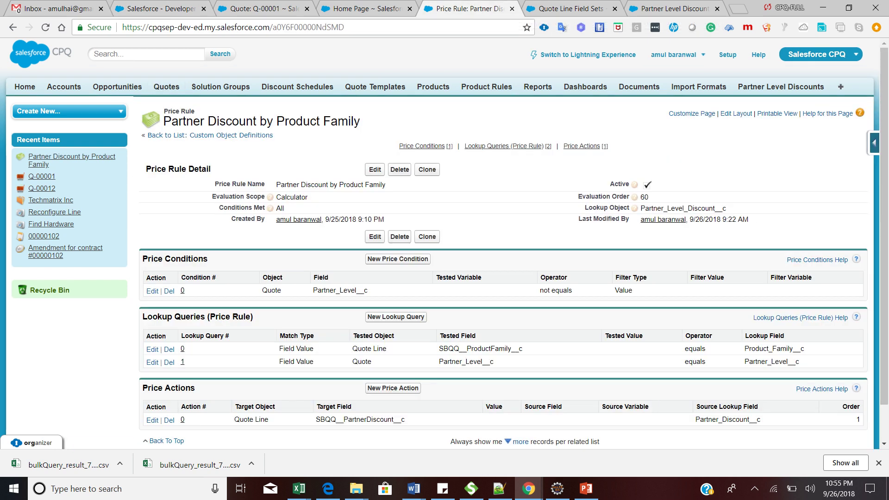
{"action": "left_click", "coordinate": [675, 9]}
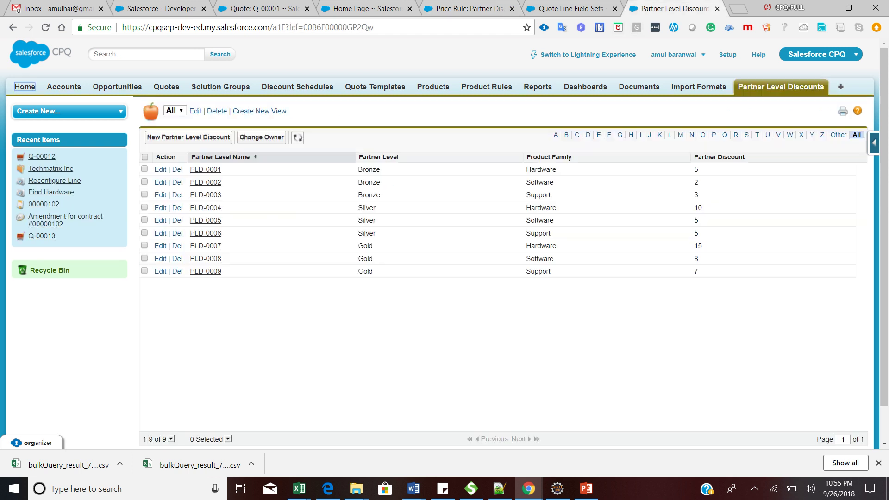
{"action": "double_click", "coordinate": [367, 207]}
{"action": "left_click_drag", "start_coordinate": [551, 234], "coordinate": [525, 207]}
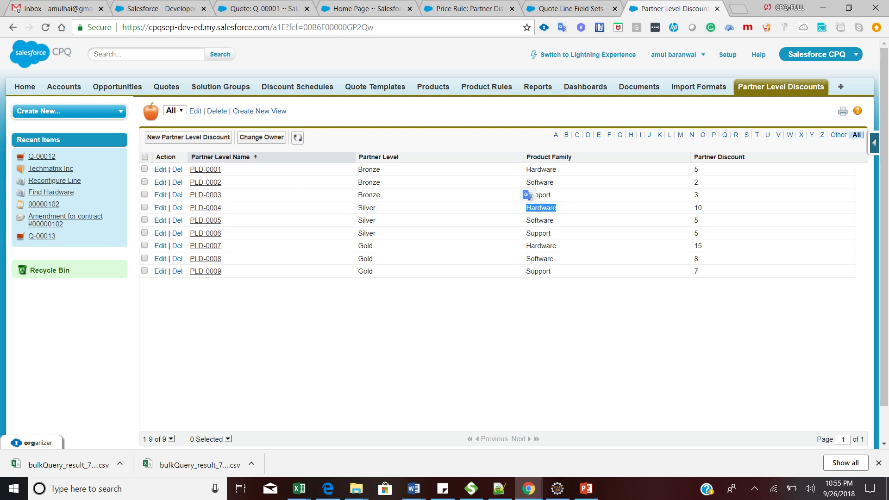
{"action": "left_click", "coordinate": [259, 8]}
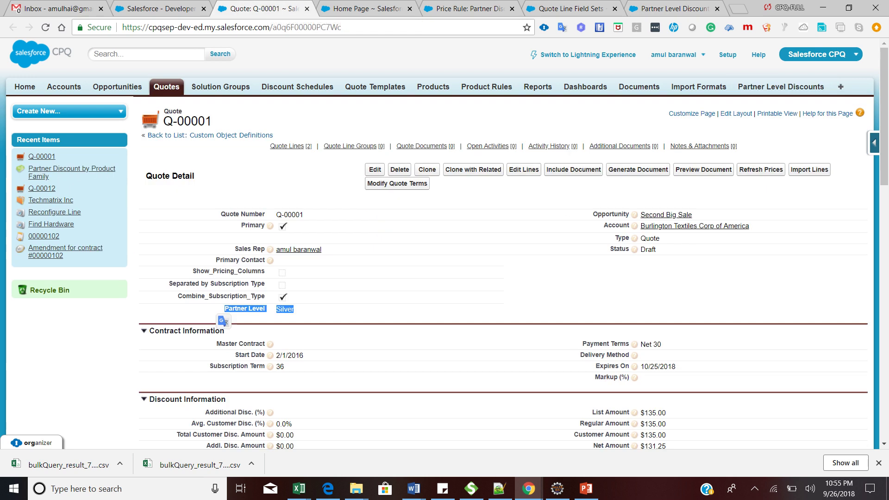
{"action": "left_click", "coordinate": [159, 8]}
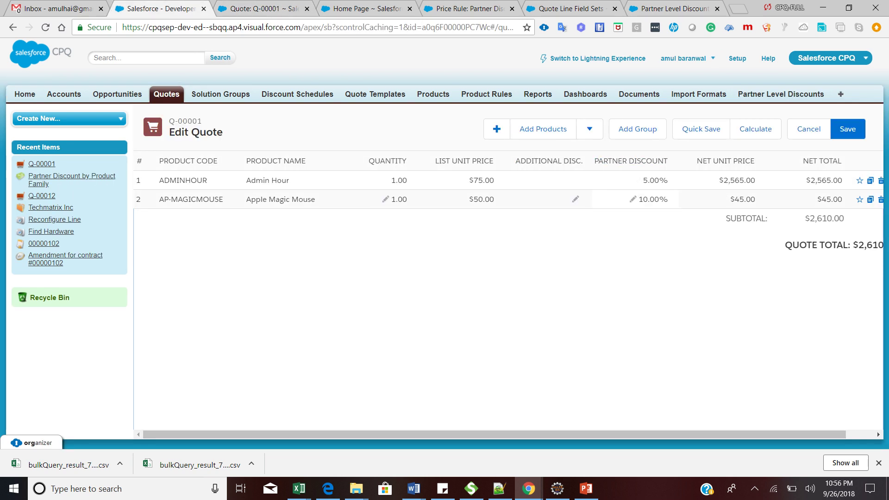
Open the quote line object's Line Editor field set, check its Partner Discount field, and return to the quote line editor for comparison.
{"action": "left_click", "coordinate": [631, 160]}
{"action": "left_click", "coordinate": [567, 9]}
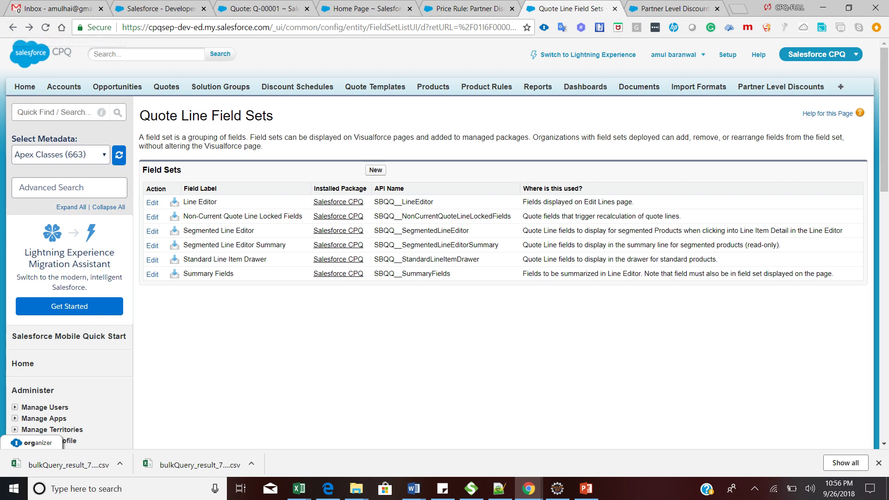
{"action": "left_click_drag", "start_coordinate": [140, 116], "coordinate": [273, 116]}
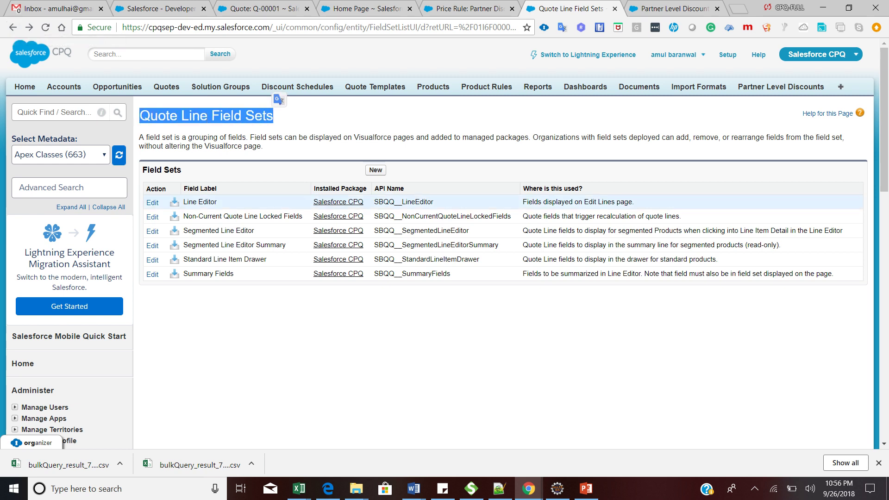
{"action": "left_click", "coordinate": [152, 203]}
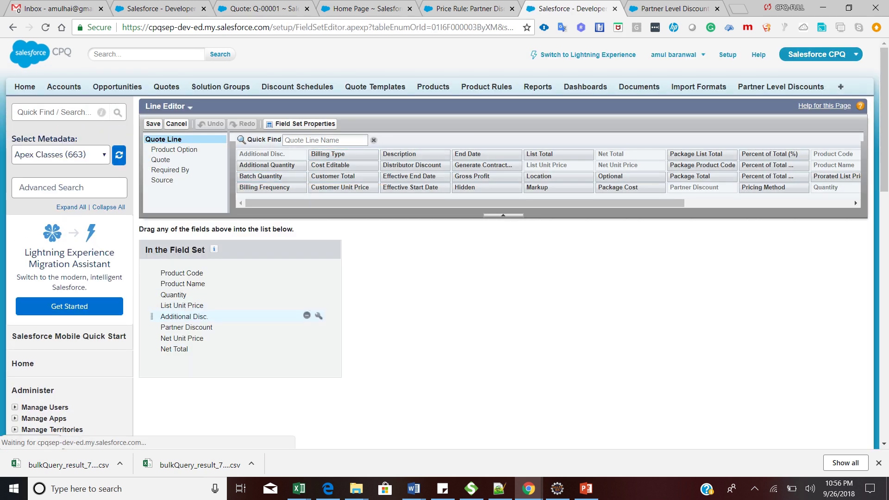
{"action": "left_click", "coordinate": [237, 327]}
{"action": "left_click", "coordinate": [324, 140]}
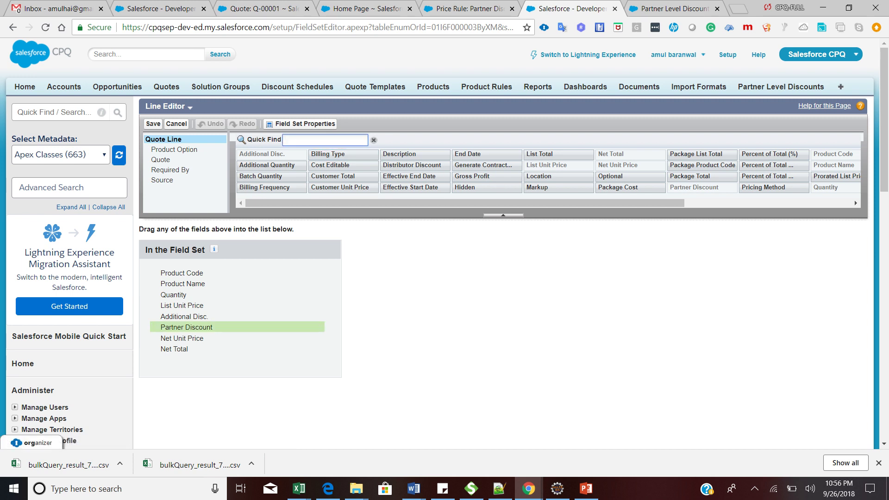
{"action": "left_click", "coordinate": [13, 27]}
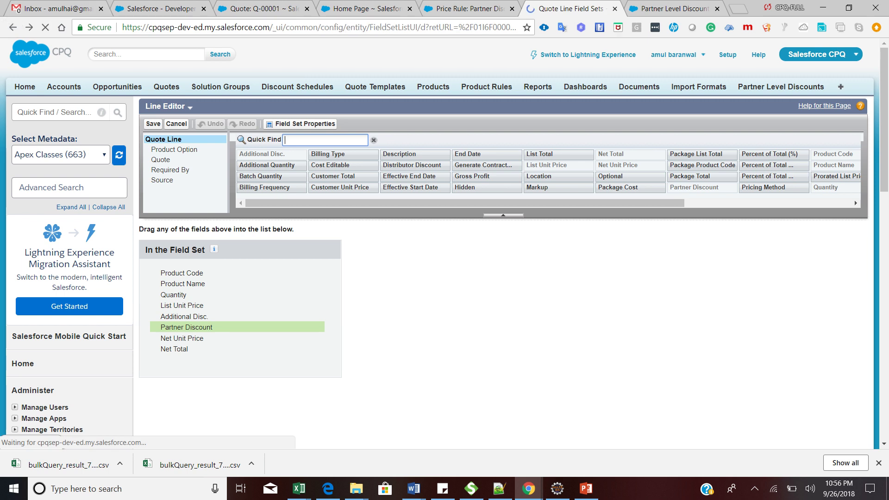
{"action": "left_click", "coordinate": [161, 9]}
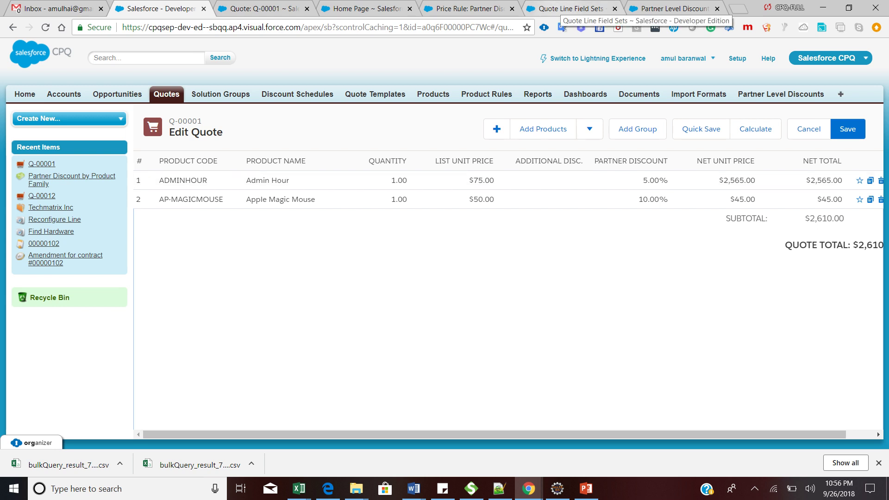
{"action": "left_click", "coordinate": [567, 8]}
Examine the available Lookup Object options on the Partner Discount by Product Family price rule without changing the selection.
{"action": "left_click", "coordinate": [467, 8]}
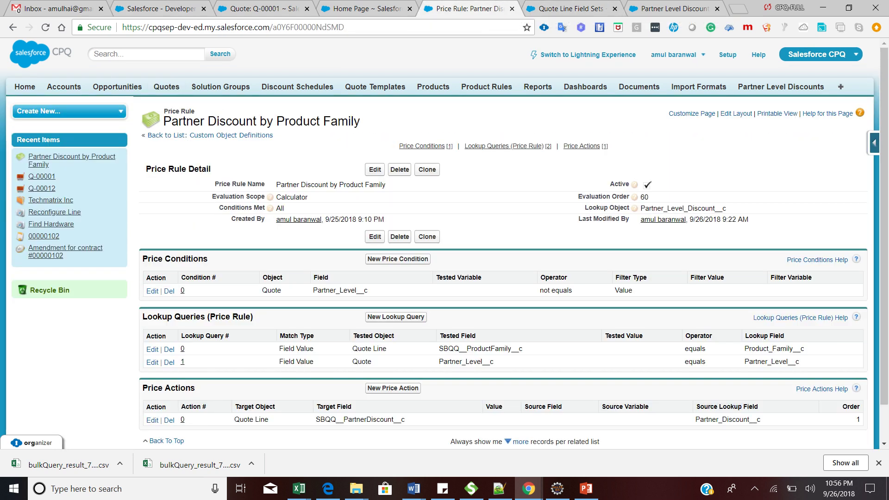
{"action": "scroll", "coordinate": [445, 243], "scroll_direction": "down", "scroll_amount": 1}
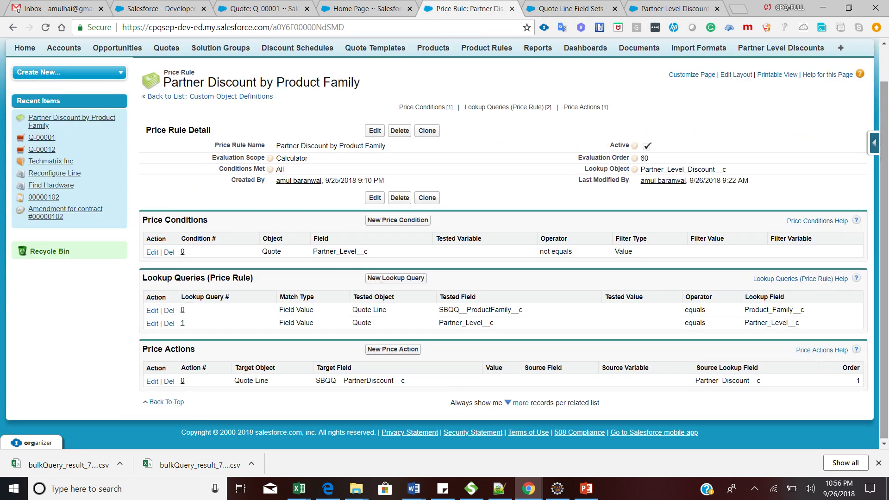
{"action": "double_click", "coordinate": [684, 169]}
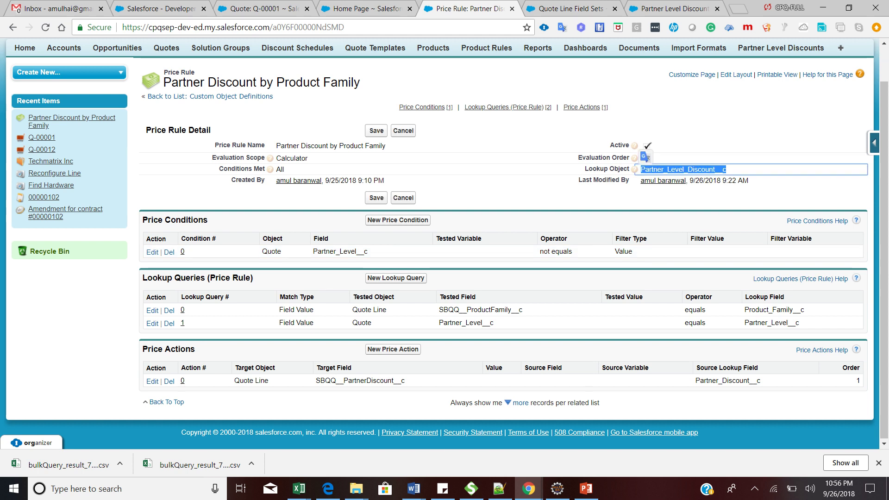
{"action": "left_click", "coordinate": [695, 171]}
{"action": "key", "text": "Up"}
{"action": "key", "text": "Up"}
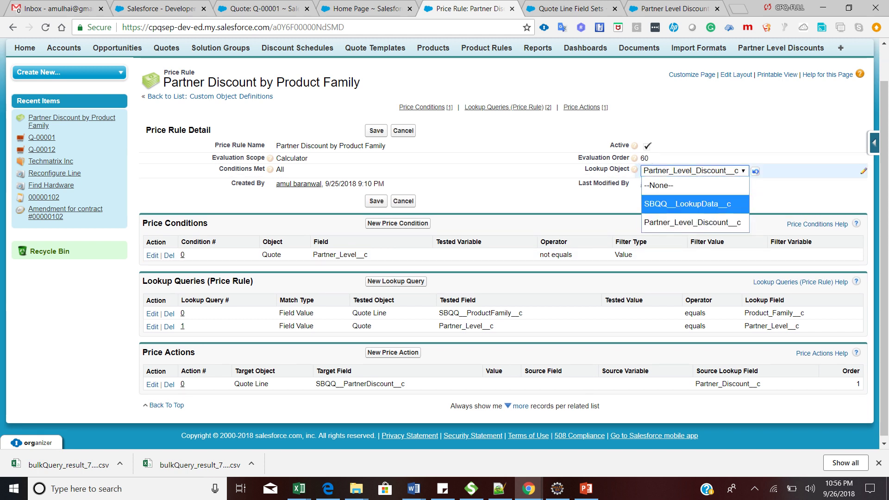
{"action": "key", "text": "Down"}
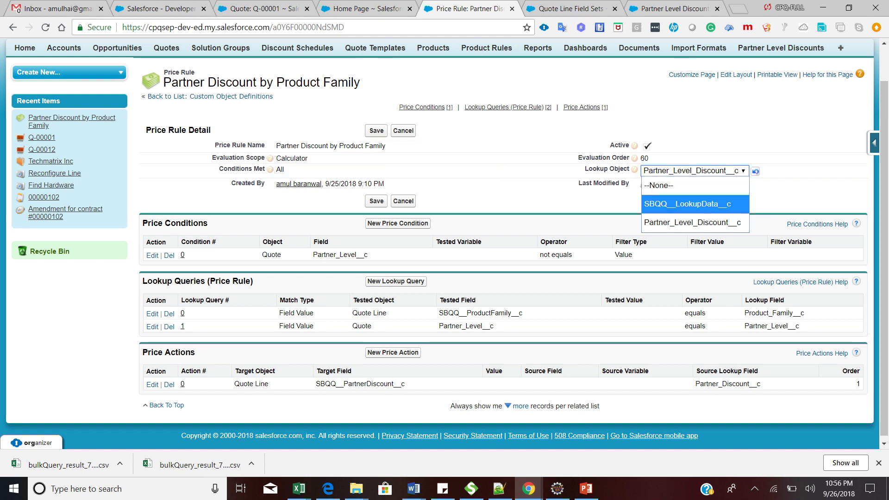
{"action": "left_click", "coordinate": [492, 199]}
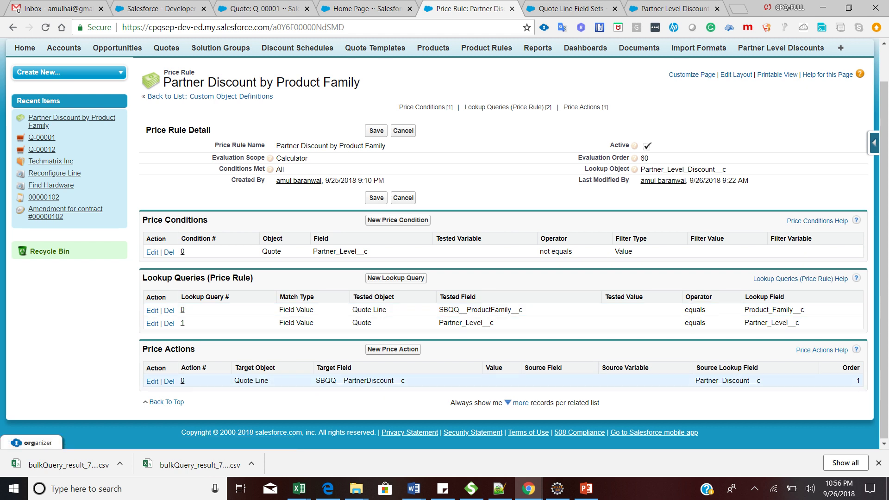
Open the rule's price action and inspect its Target Field and the Source Lookup Field options, then cancel the edit.
{"action": "left_click_drag", "start_coordinate": [695, 381], "coordinate": [760, 381]}
{"action": "left_click_drag", "start_coordinate": [804, 310], "coordinate": [744, 309]}
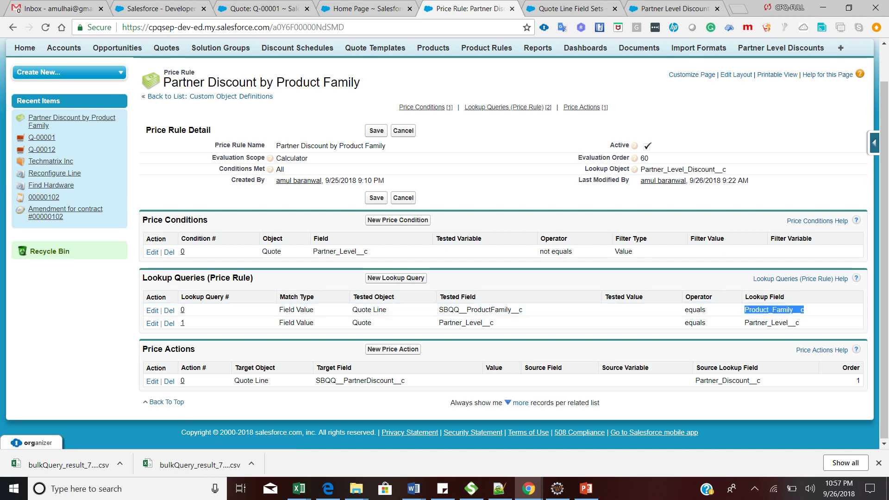
{"action": "left_click", "coordinate": [183, 380]}
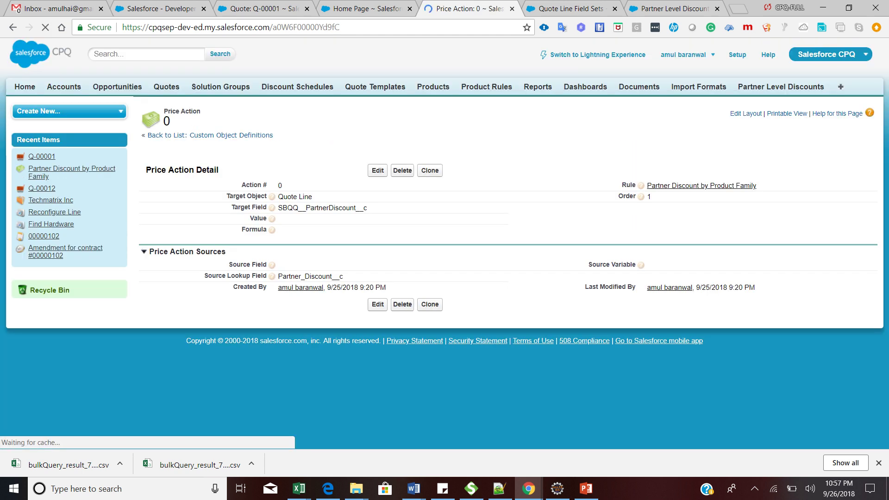
{"action": "double_click", "coordinate": [353, 208]}
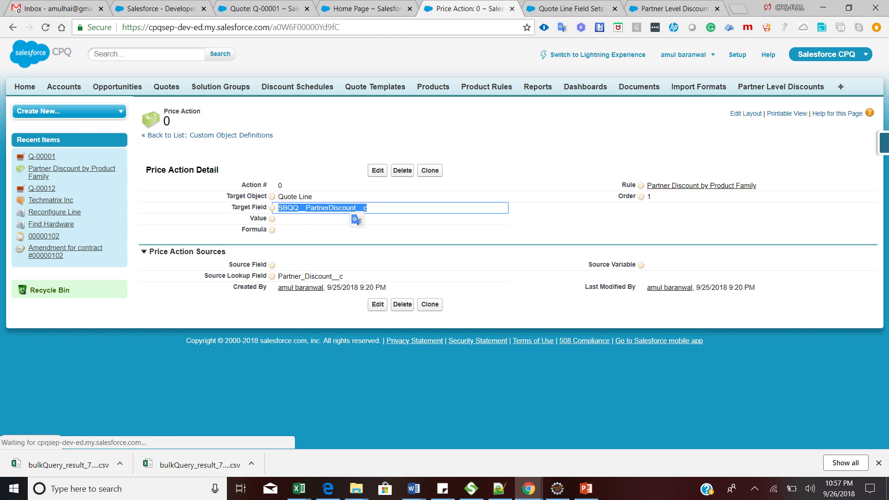
{"action": "double_click", "coordinate": [340, 277]}
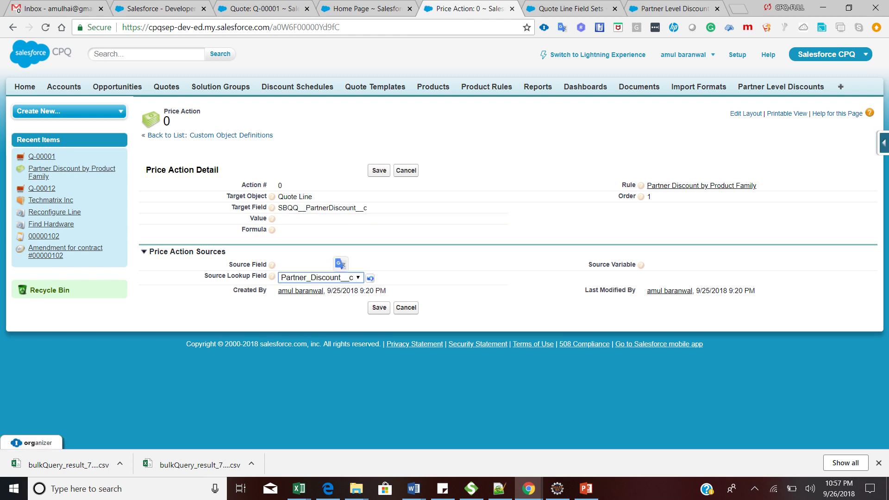
{"action": "left_click", "coordinate": [319, 277]}
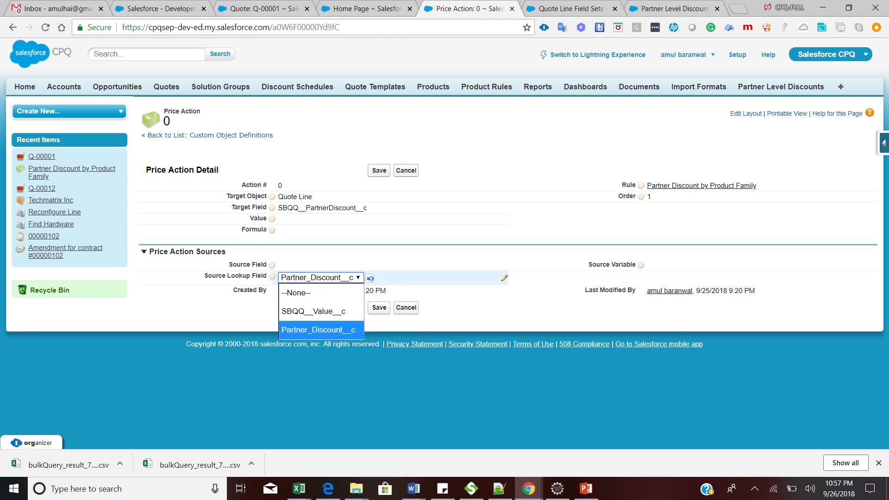
{"action": "left_click", "coordinate": [406, 308]}
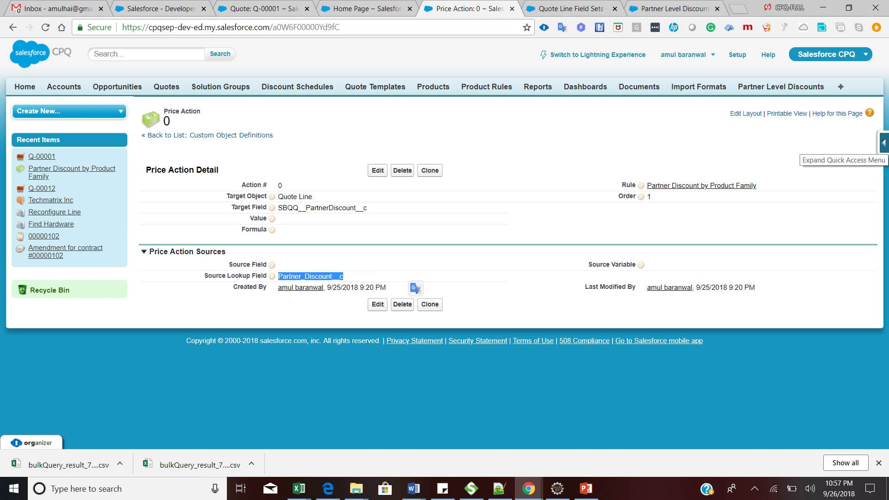
Open the Price Action object's Source Lookup Field definition and examine its Partner_Discount__c picklist value.
{"action": "left_click", "coordinate": [883, 143]}
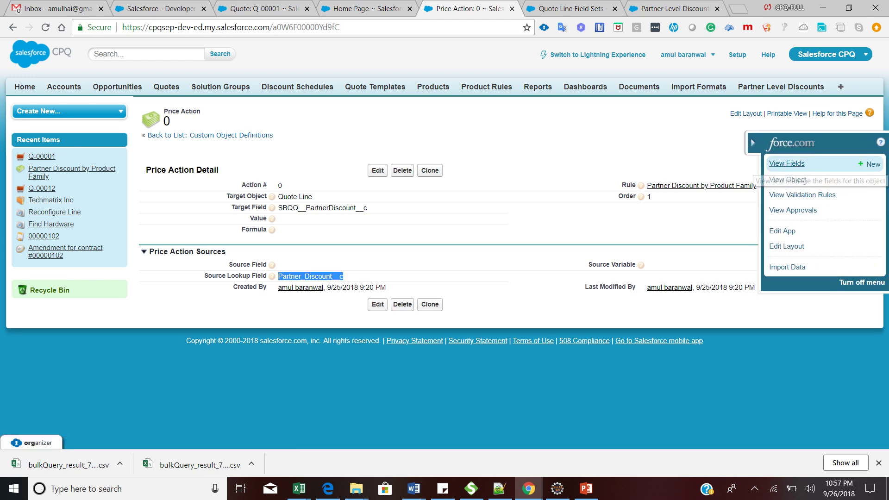
{"action": "left_click", "coordinate": [787, 163]}
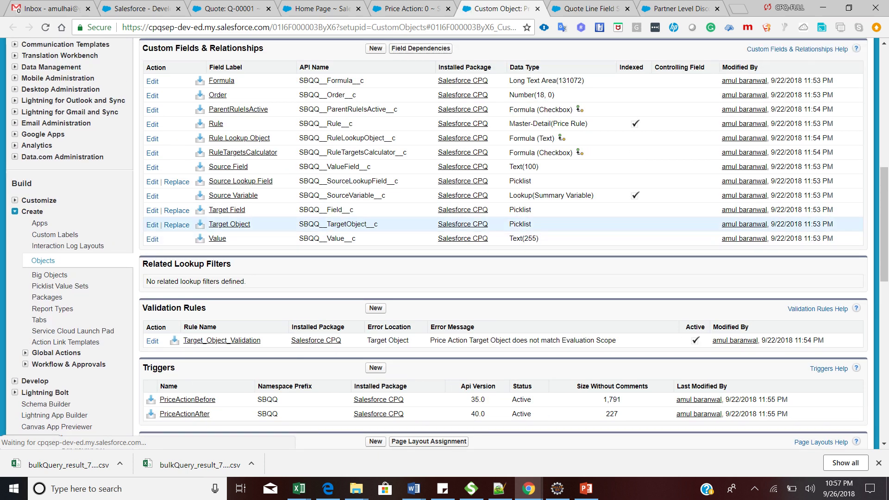
{"action": "left_click", "coordinate": [408, 8]}
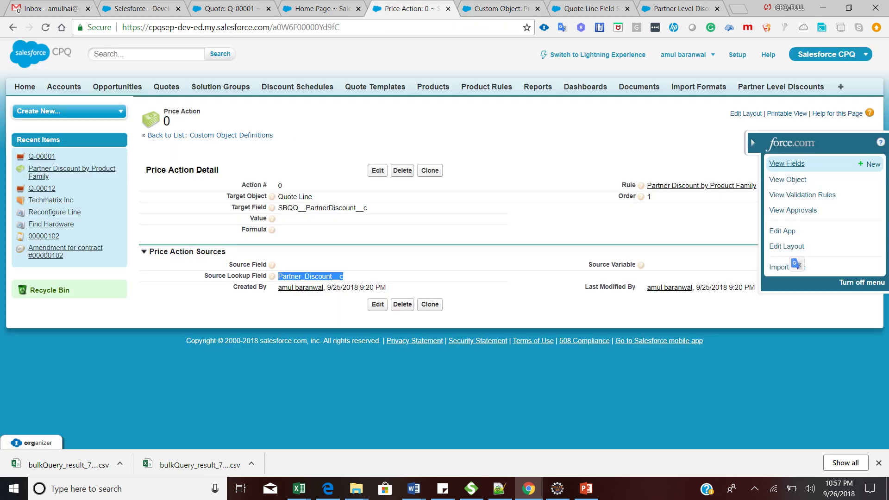
{"action": "left_click", "coordinate": [498, 8]}
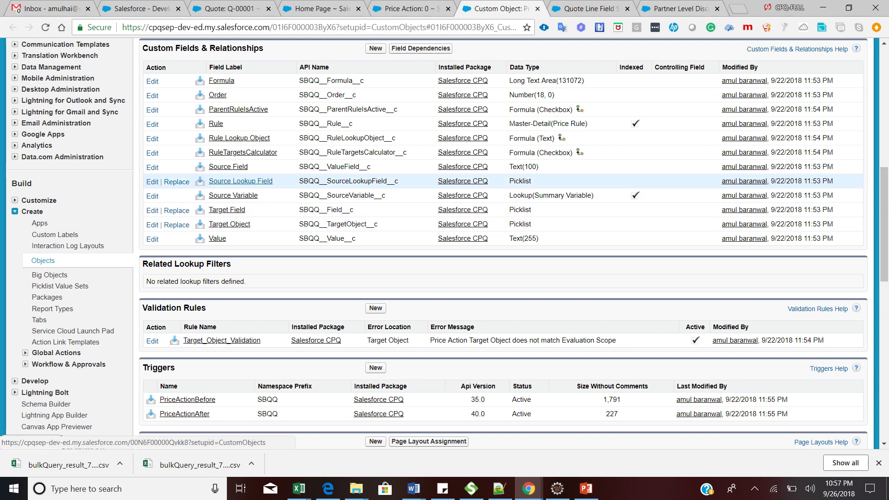
{"action": "left_click", "coordinate": [240, 181]}
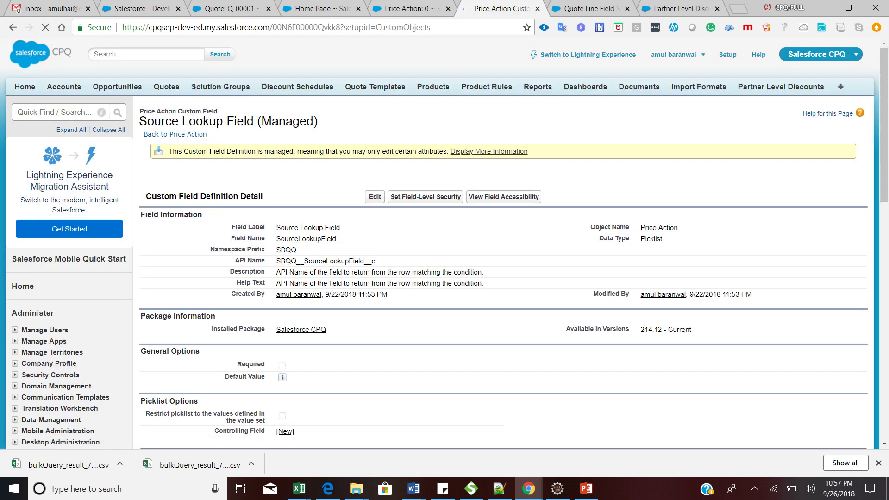
{"action": "scroll", "coordinate": [463, 278], "scroll_direction": "down", "scroll_amount": 6}
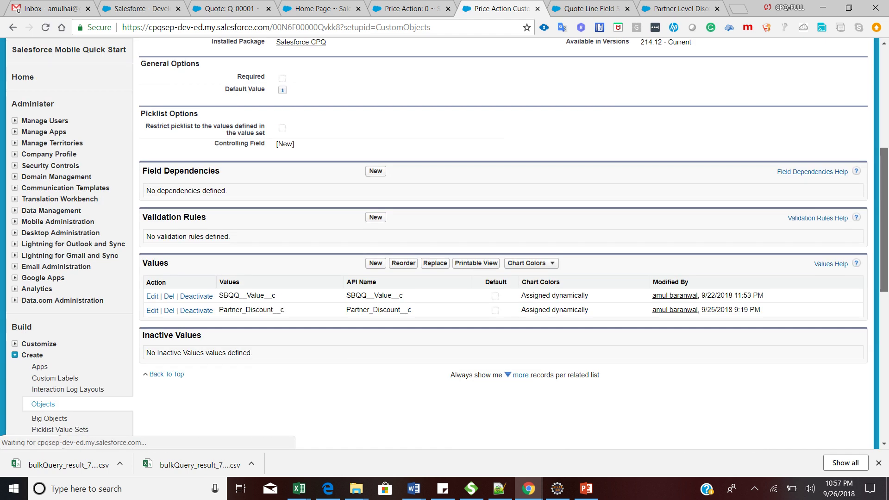
{"action": "left_click_drag", "start_coordinate": [412, 309], "coordinate": [345, 310]}
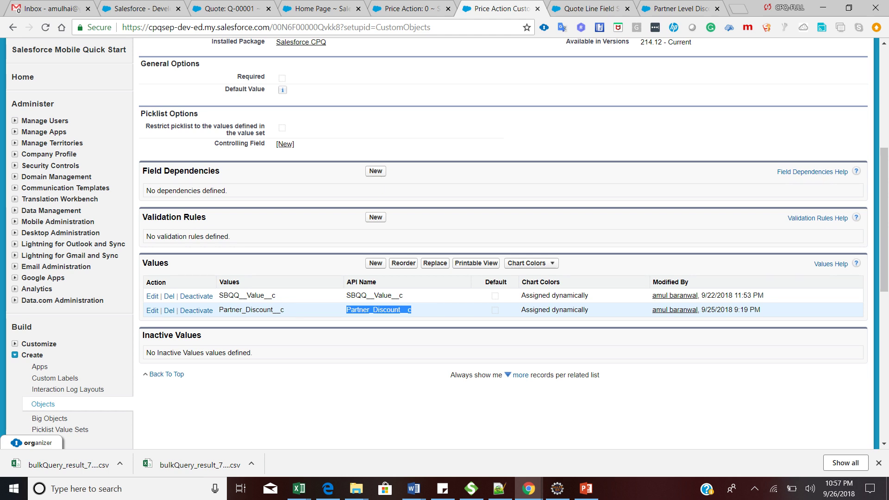
Review the Partner Level Discounts list, the Q-00001 record and its lines, and the Source Lookup Field values, then reopen the price rule.
{"action": "left_click", "coordinate": [680, 8]}
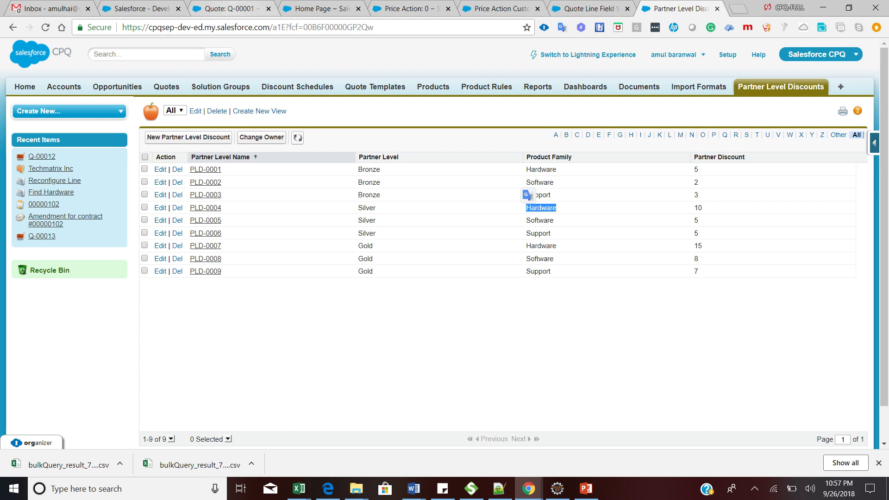
{"action": "left_click", "coordinate": [230, 8]}
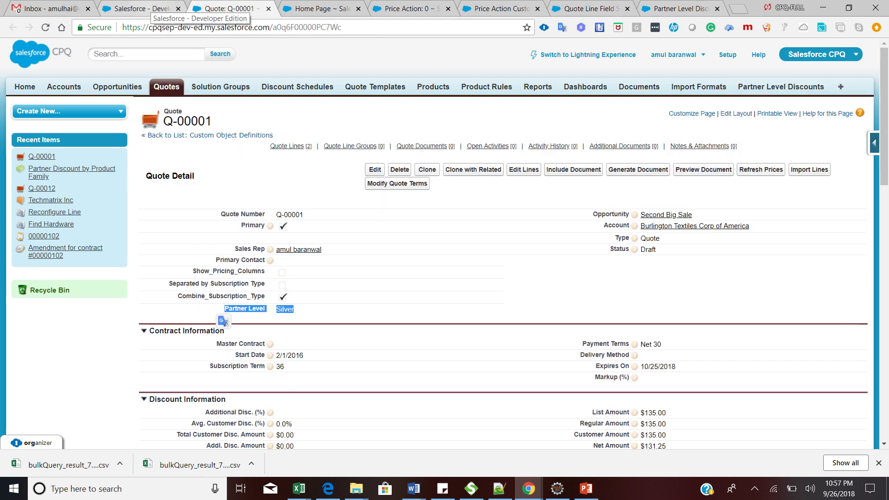
{"action": "left_click", "coordinate": [139, 9]}
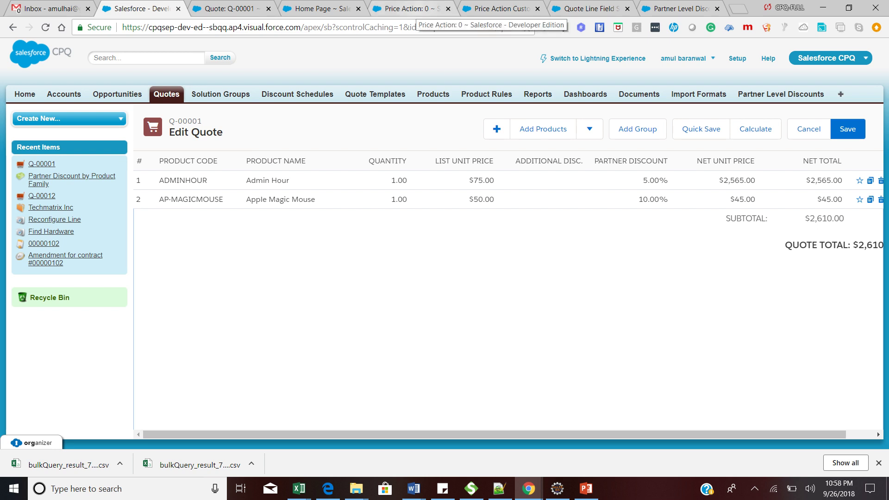
{"action": "left_click", "coordinate": [407, 9]}
{"action": "left_click", "coordinate": [506, 7]}
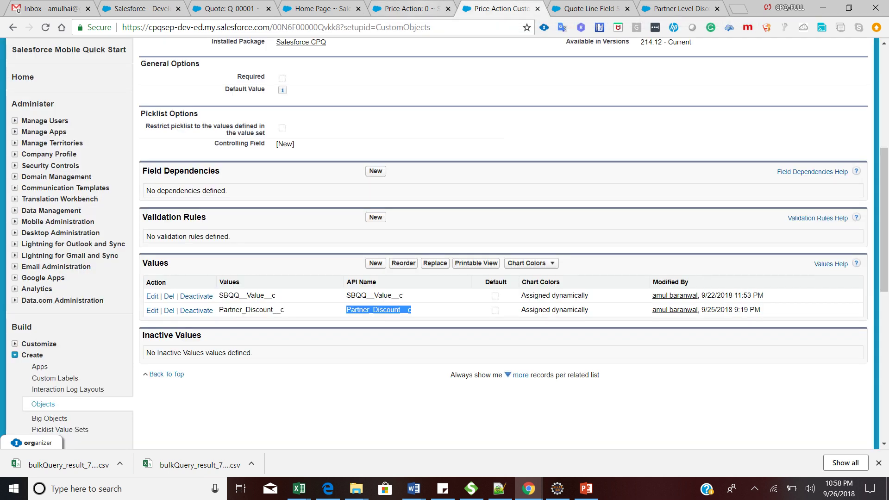
{"action": "left_click", "coordinate": [419, 5]}
{"action": "left_click", "coordinate": [12, 27]}
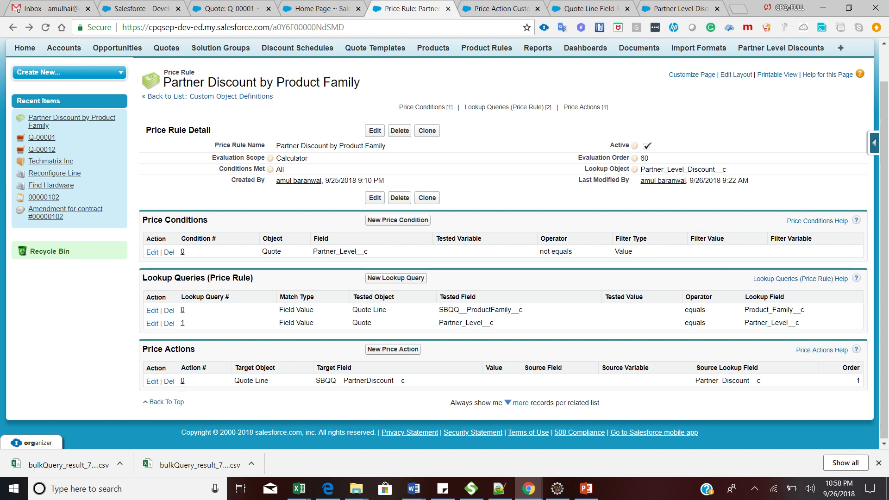
{"action": "left_click", "coordinate": [754, 488]}
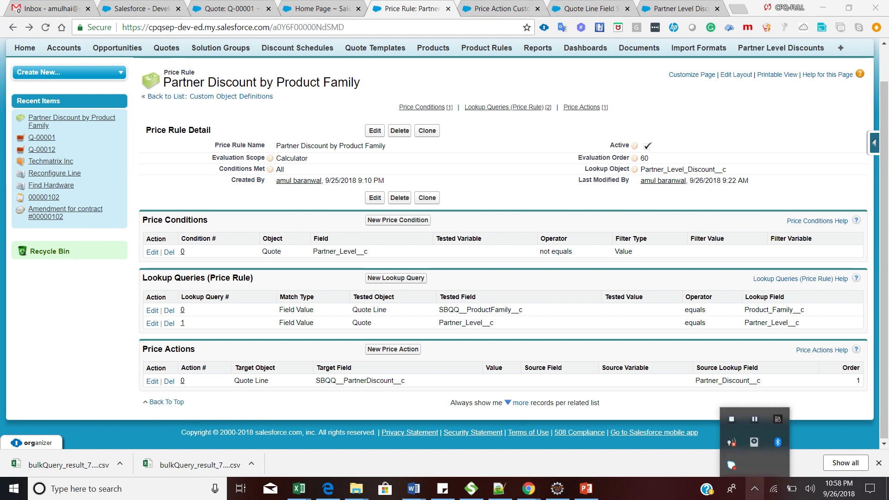